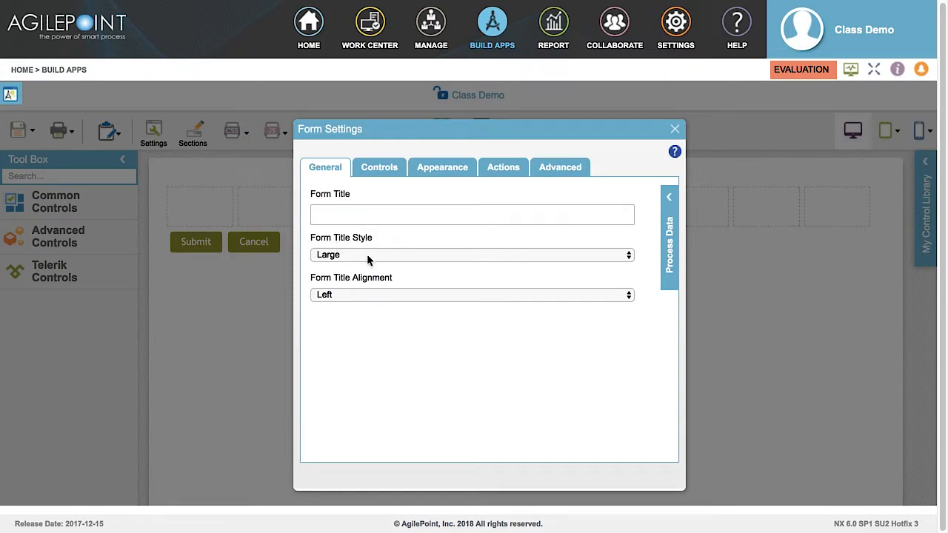
Keep the form title style at Large and the title alignment at Left.
{"action": "left_click", "coordinate": [366, 254]}
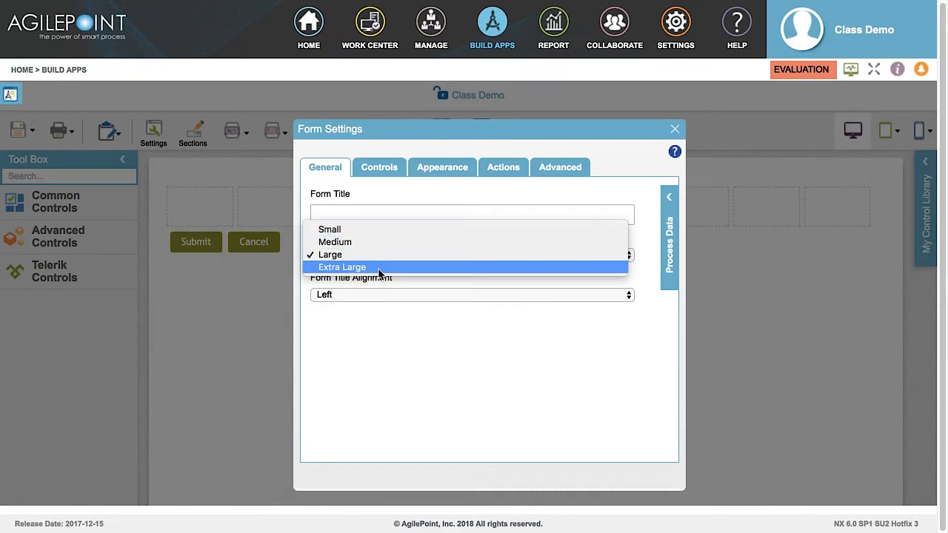
{"action": "key", "text": "Escape"}
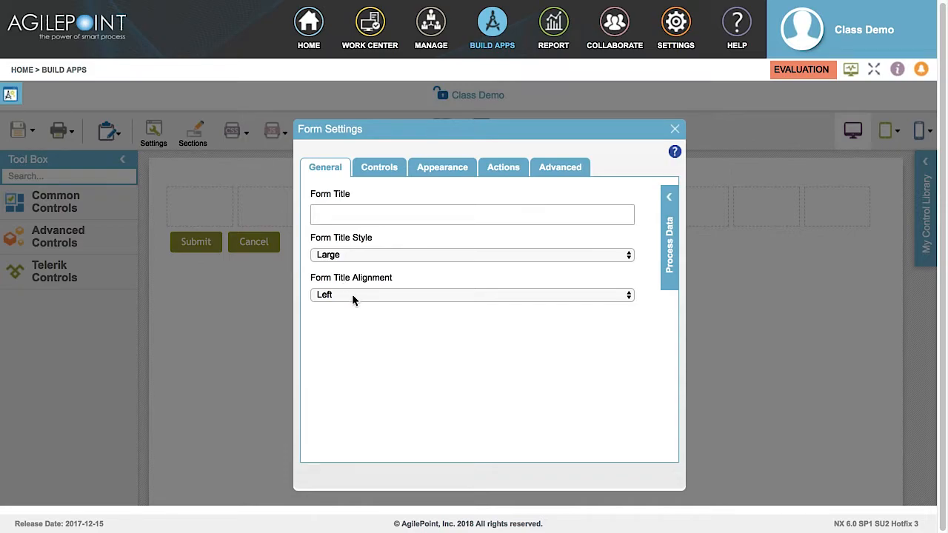
{"action": "left_click", "coordinate": [353, 299]}
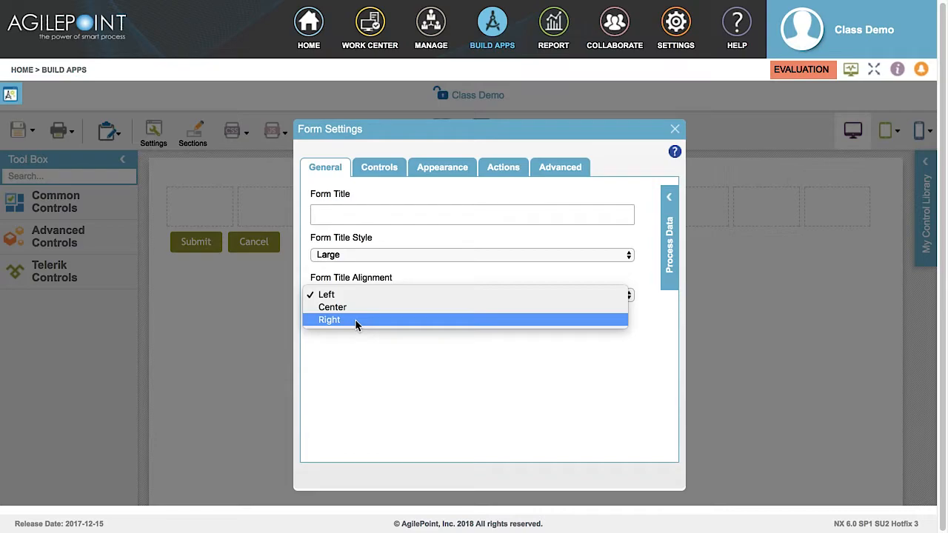
{"action": "key", "text": "Escape"}
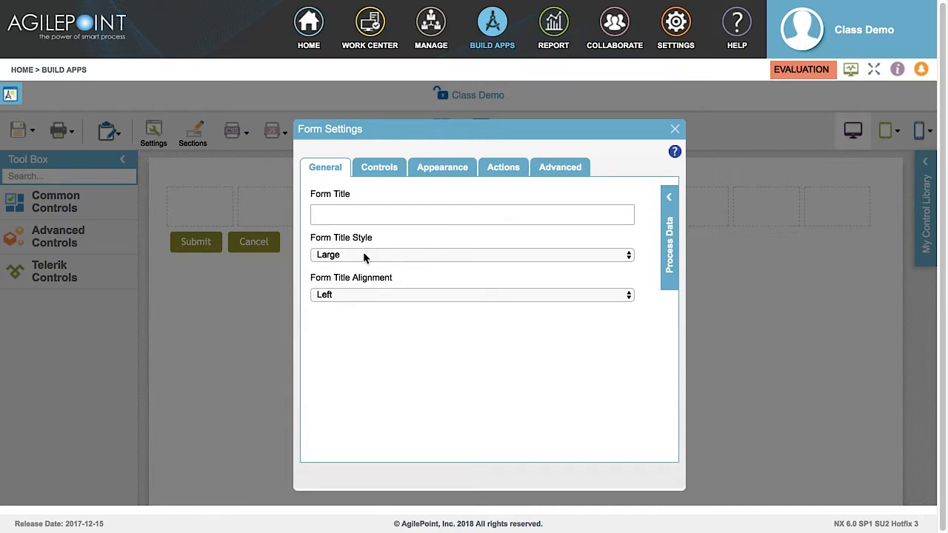
{"action": "left_click", "coordinate": [378, 172]}
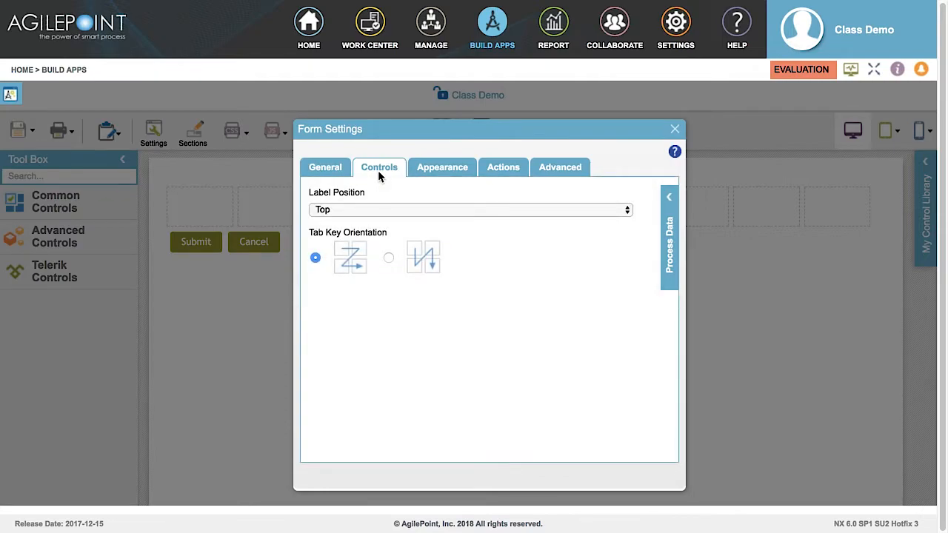
Leave the Label Position on Top.
{"action": "left_click", "coordinate": [350, 211]}
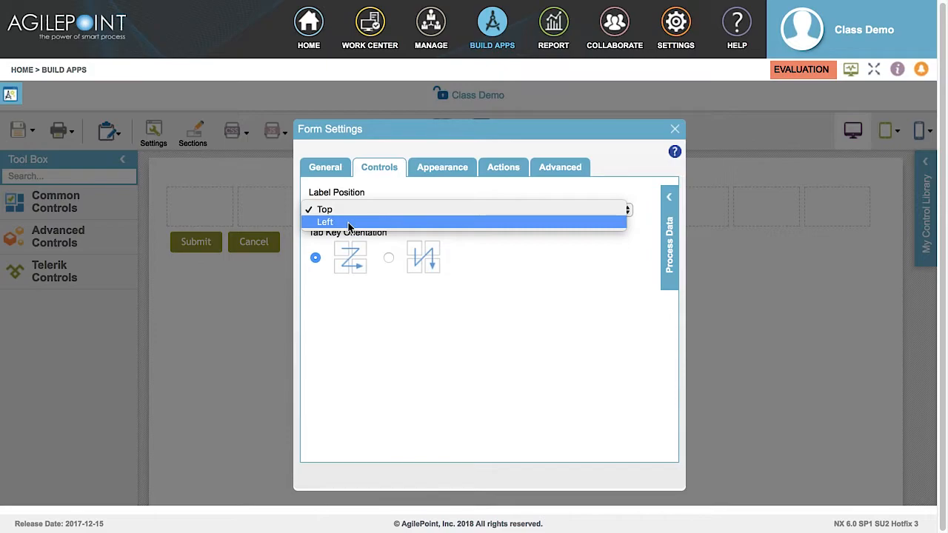
{"action": "key", "text": "Escape"}
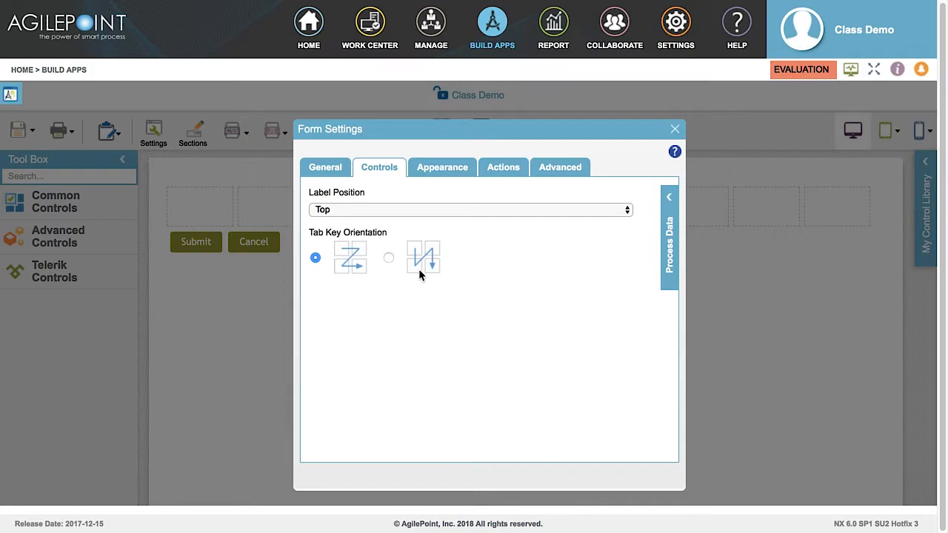
{"action": "left_click", "coordinate": [440, 169]}
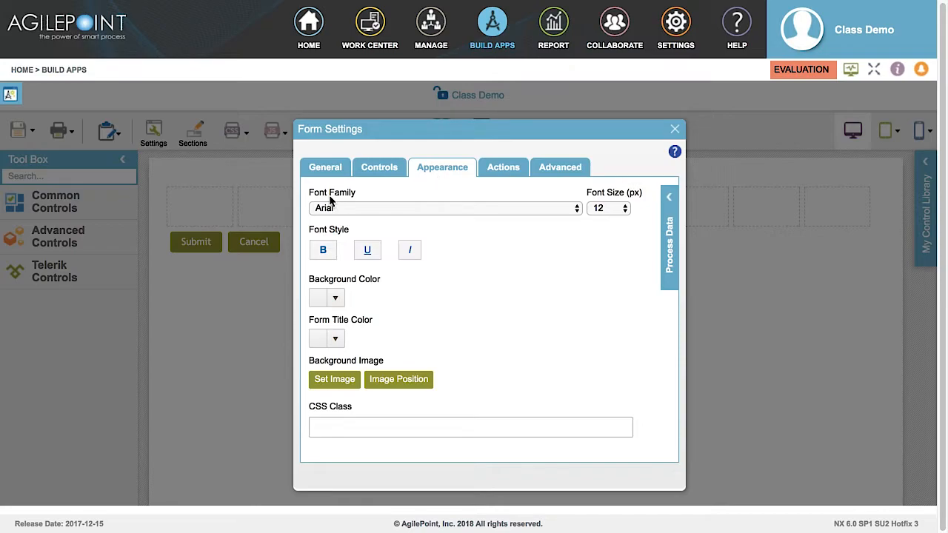
{"action": "left_click", "coordinate": [350, 207]}
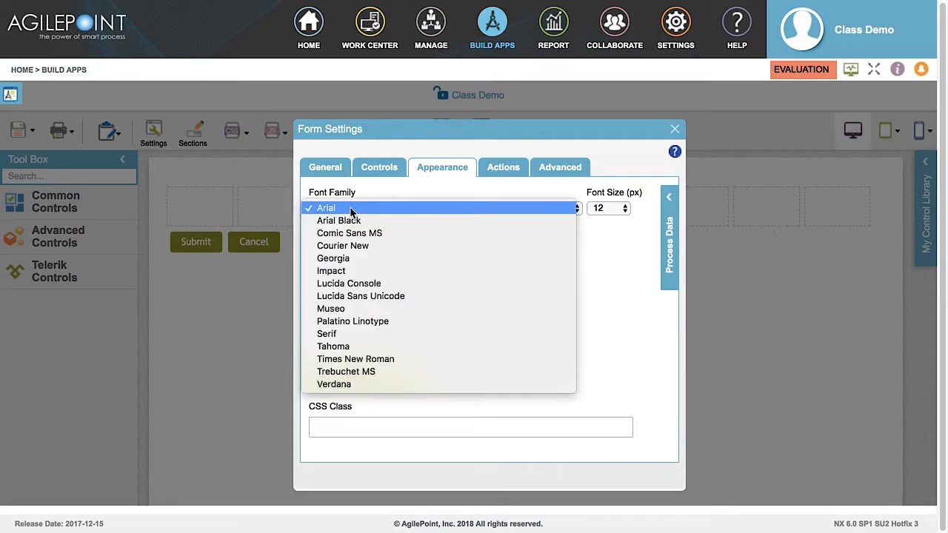
{"action": "left_click", "coordinate": [350, 211]}
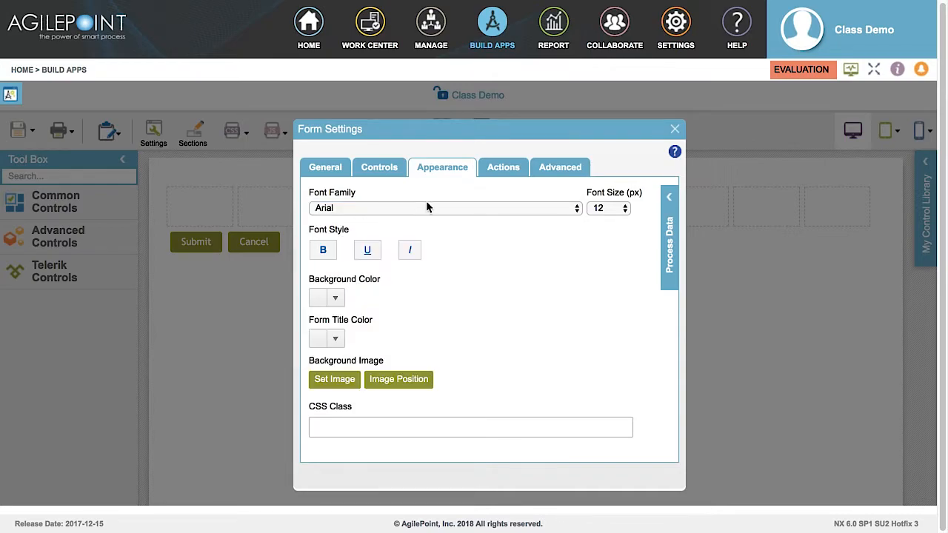
{"action": "left_click", "coordinate": [611, 211]}
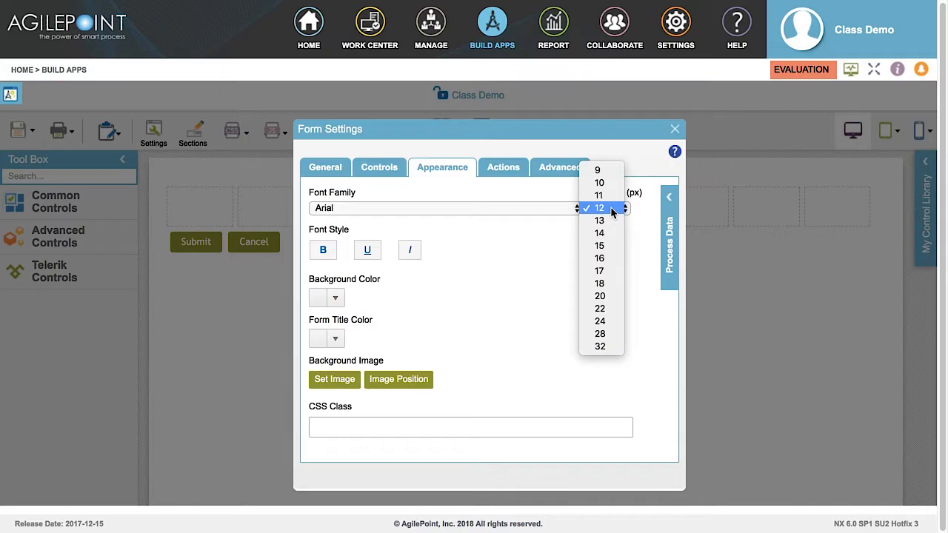
{"action": "left_click", "coordinate": [612, 210]}
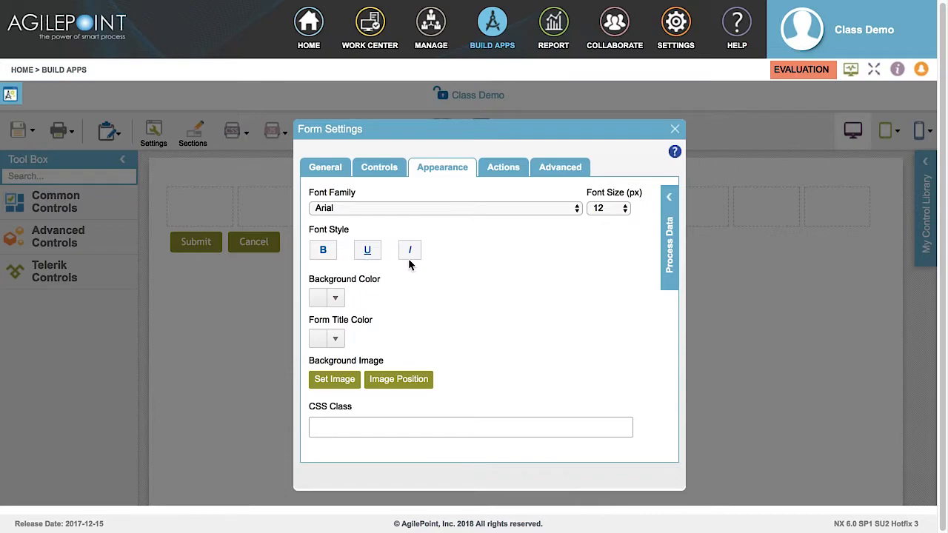
{"action": "left_click", "coordinate": [335, 301]}
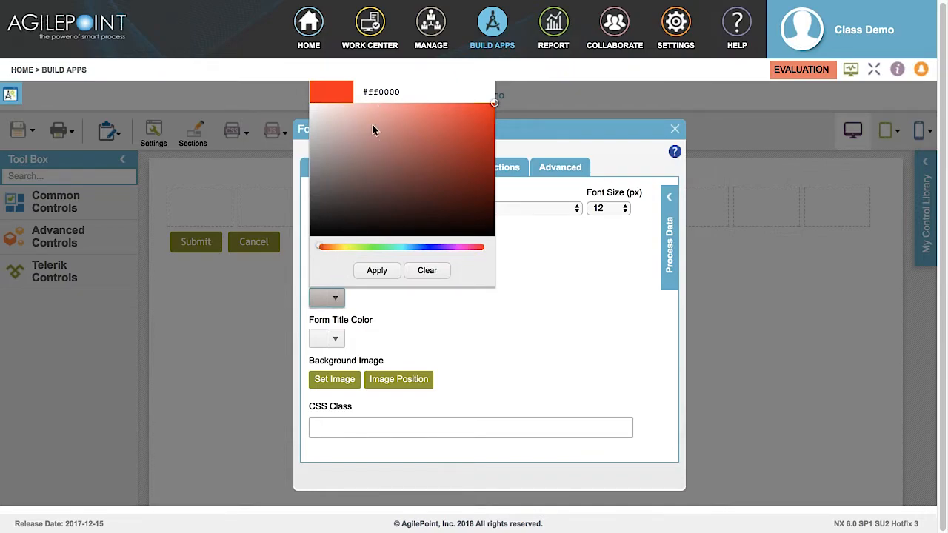
{"action": "left_click", "coordinate": [335, 300]}
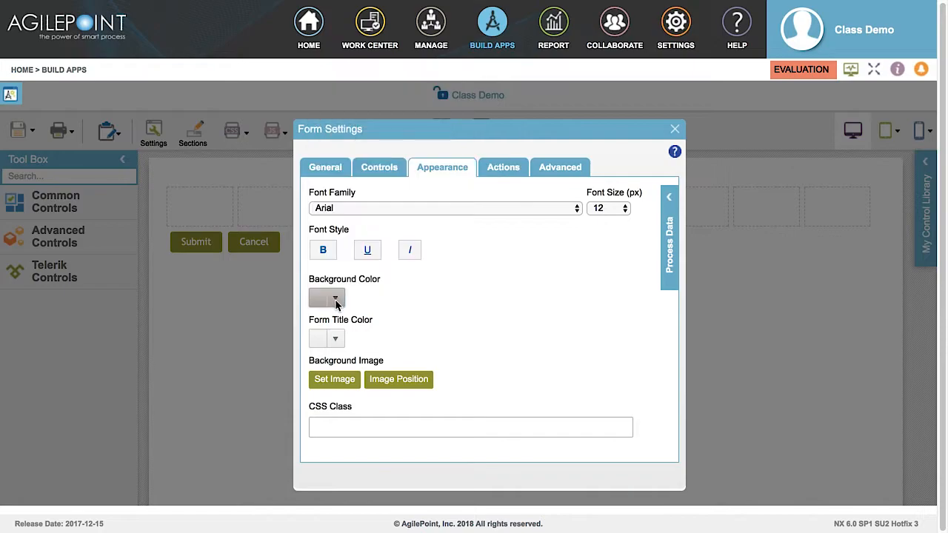
{"action": "left_click", "coordinate": [336, 340]}
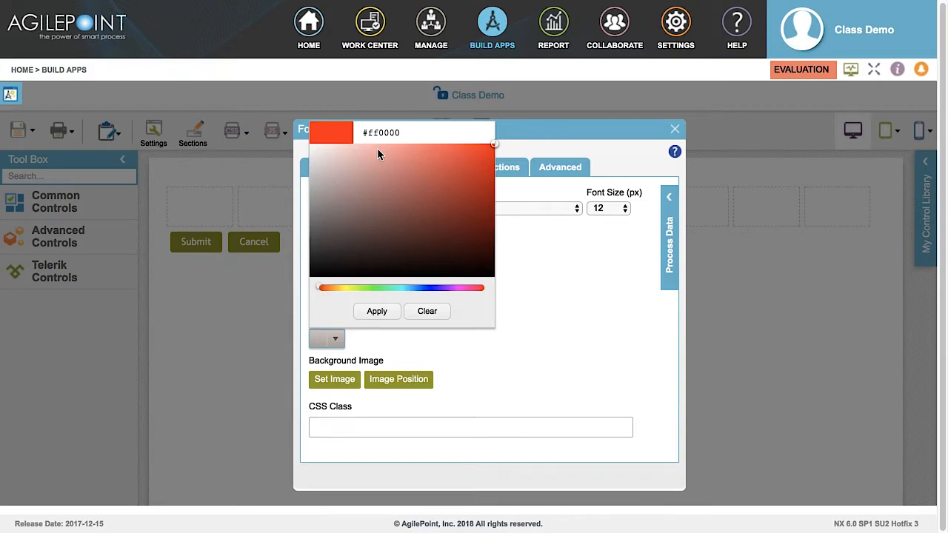
{"action": "left_click", "coordinate": [335, 340]}
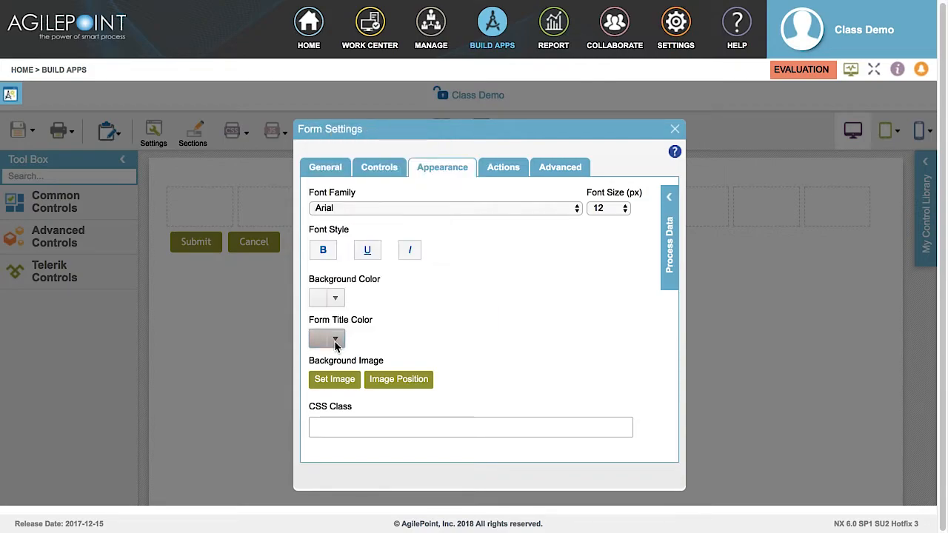
{"action": "left_click", "coordinate": [334, 381]}
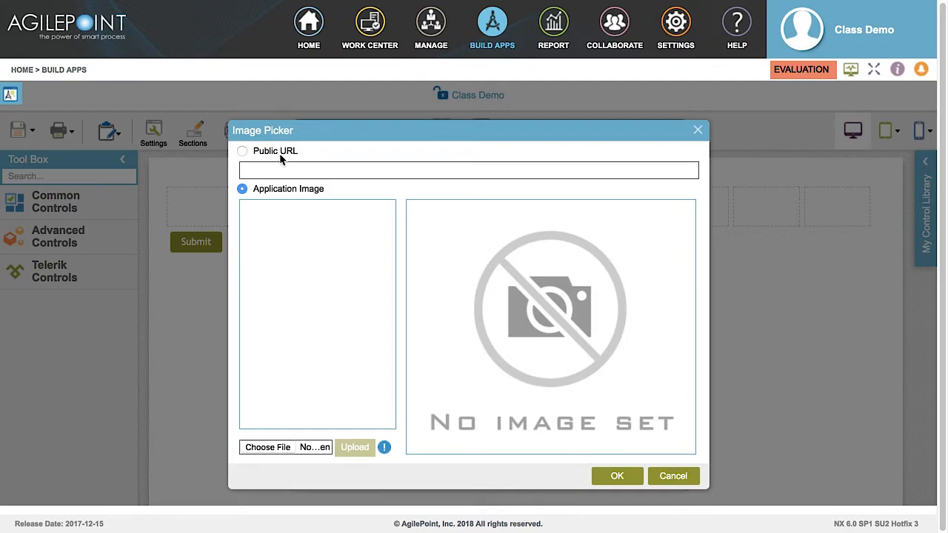
{"action": "key", "text": "Escape"}
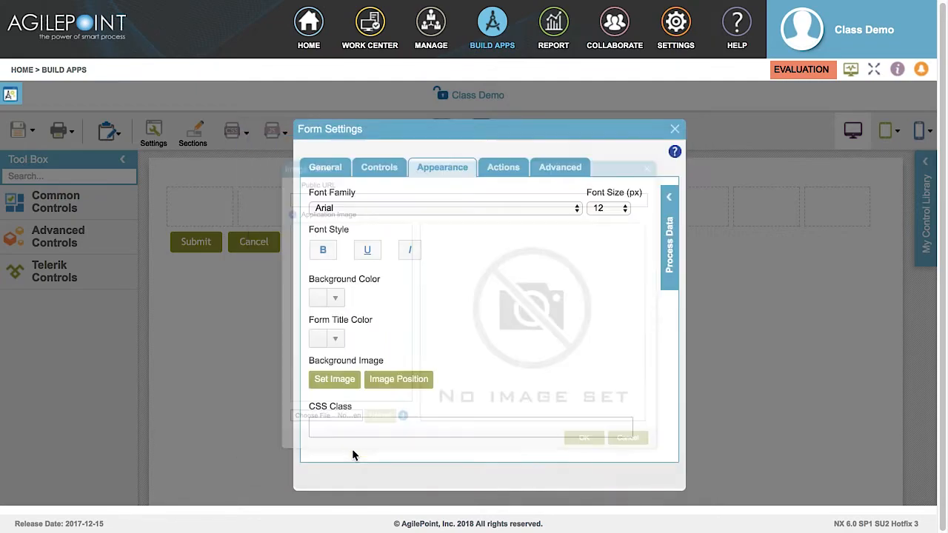
{"action": "left_click", "coordinate": [398, 379]}
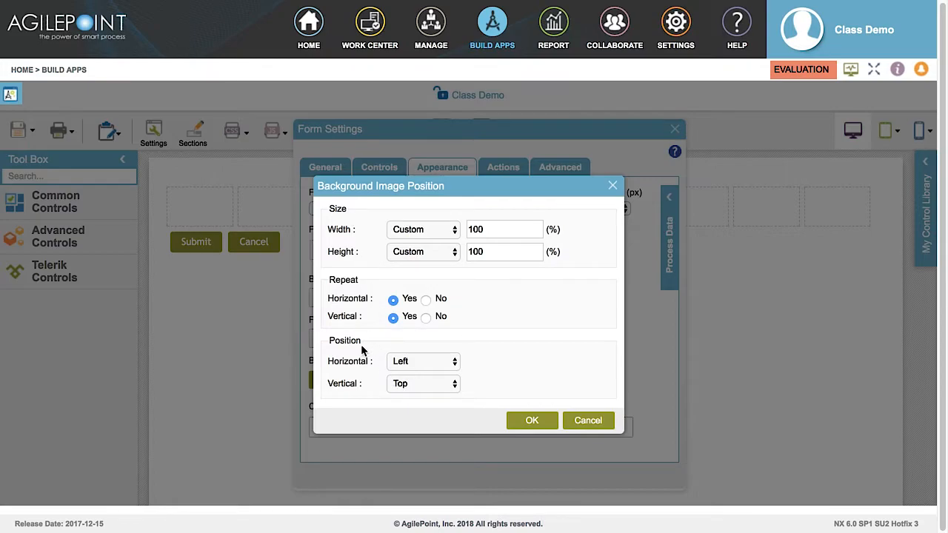
{"action": "key", "text": "Escape"}
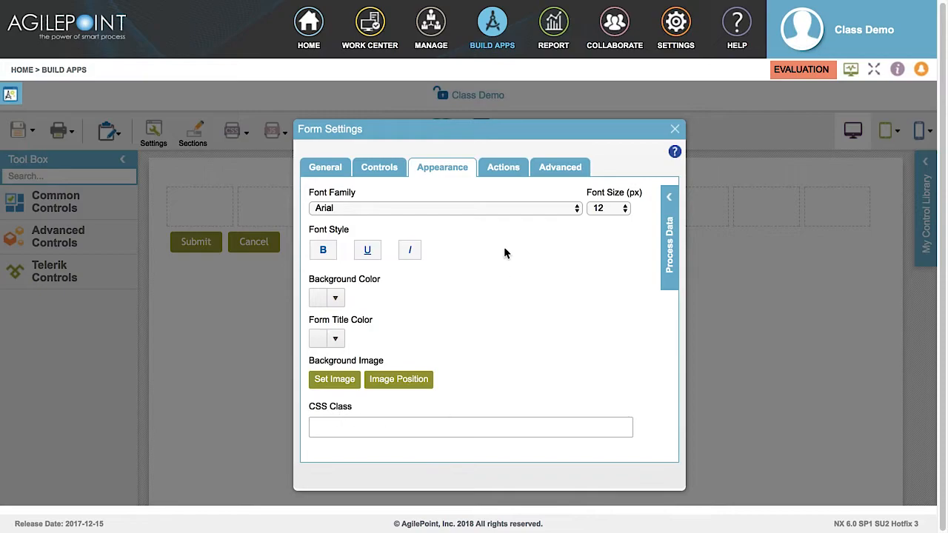
In the Actions settings, enable the Cancel button and leave the Save button off.
{"action": "left_click", "coordinate": [504, 170]}
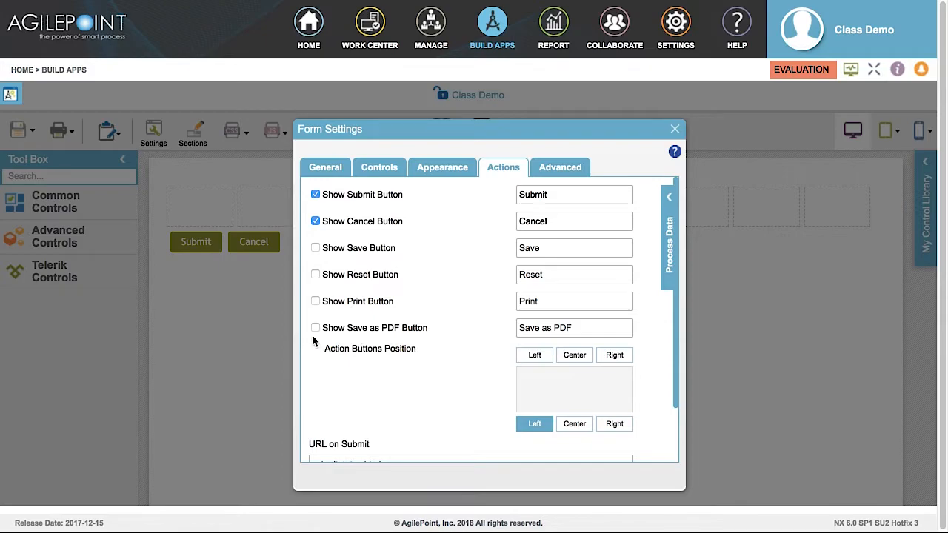
{"action": "left_click", "coordinate": [315, 249]}
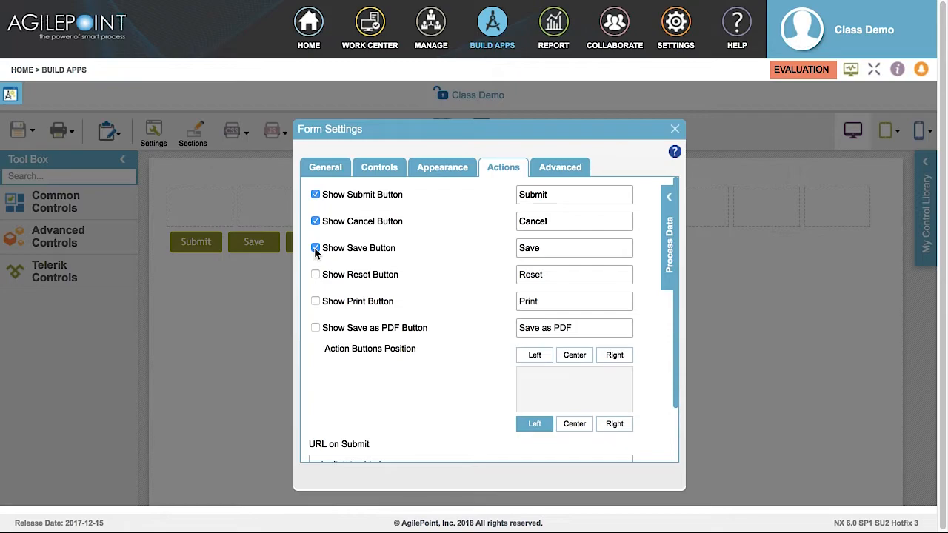
{"action": "left_click", "coordinate": [315, 249]}
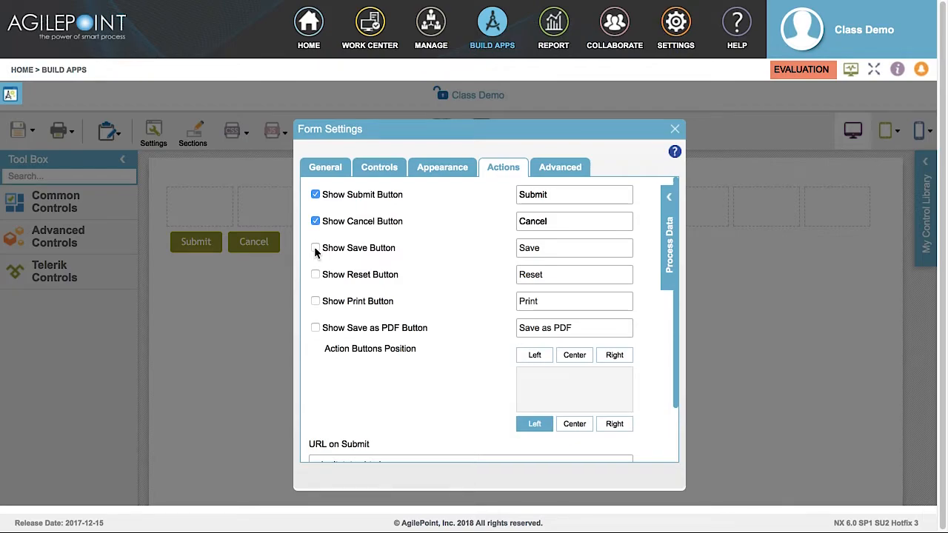
{"action": "left_click", "coordinate": [315, 222]}
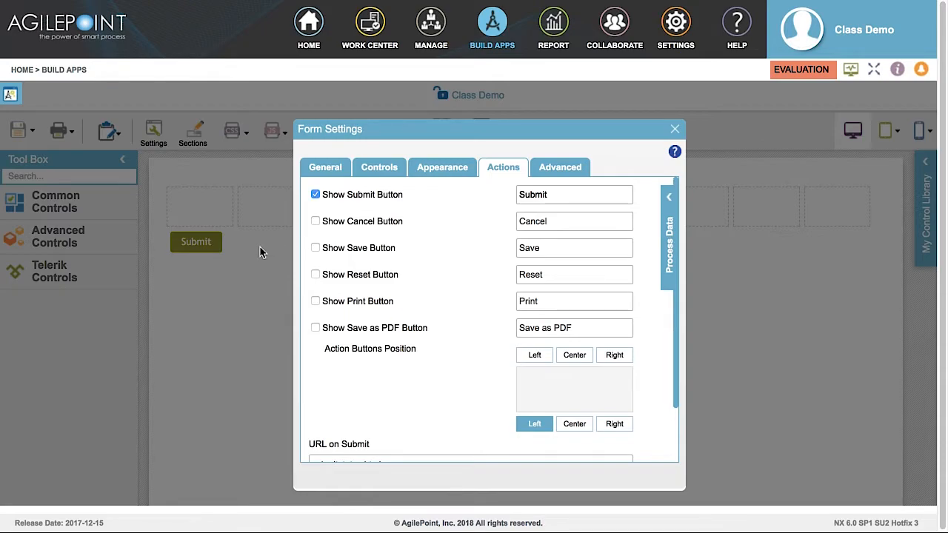
{"action": "left_click", "coordinate": [316, 222]}
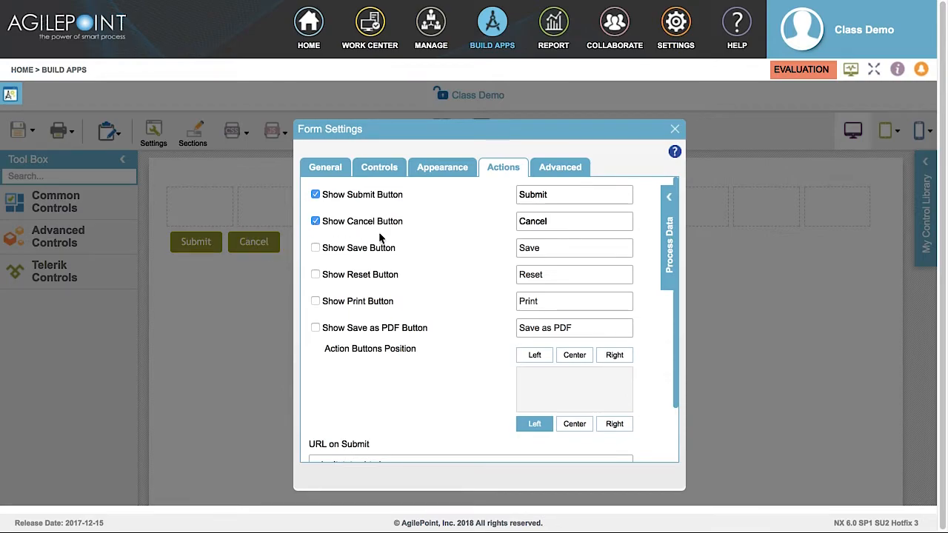
Clear the existing text from the Submit button's label field.
{"action": "left_click", "coordinate": [551, 195]}
{"action": "double_click", "coordinate": [551, 195]}
{"action": "key", "text": "BackSpace"}
{"action": "type", "text": "Return"}
Set the Action Buttons Position to Left.
{"action": "left_click", "coordinate": [532, 359]}
{"action": "left_click_drag", "start_coordinate": [674, 398], "coordinate": [658, 450]}
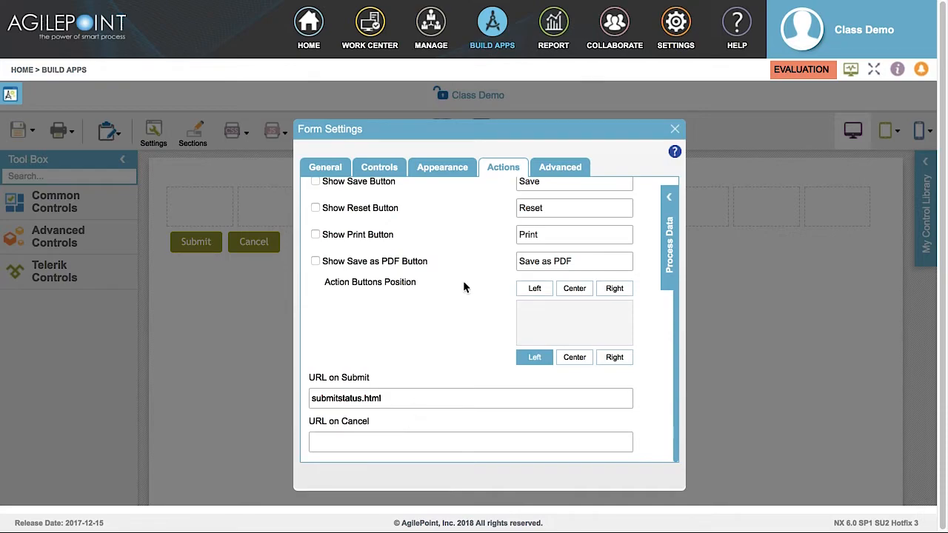
{"action": "left_click", "coordinate": [555, 171]}
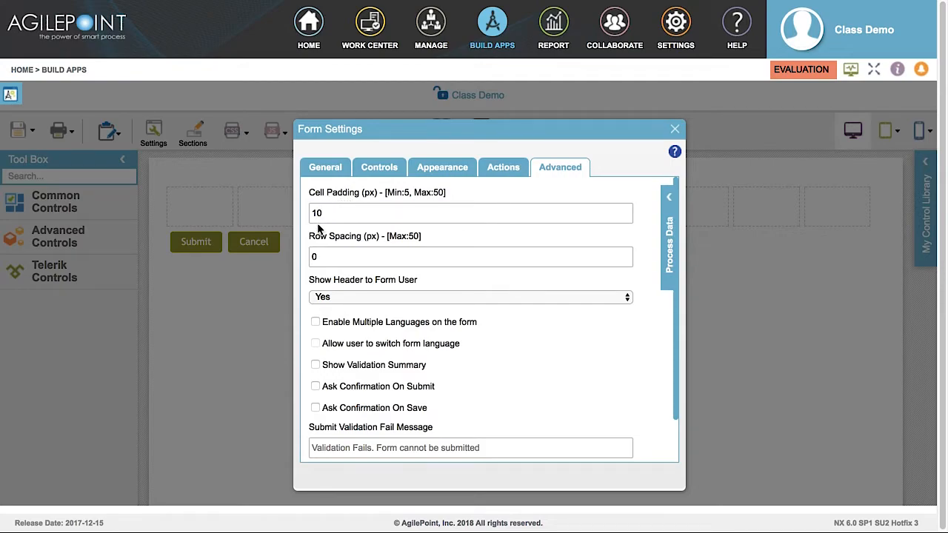
Keep Show Header to Form User set to Yes.
{"action": "left_click", "coordinate": [346, 300]}
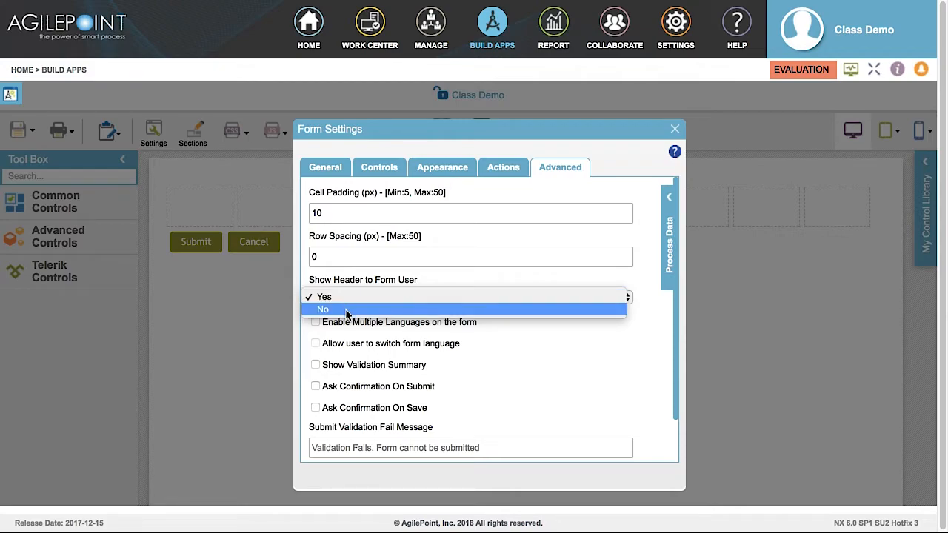
{"action": "key", "text": "Escape"}
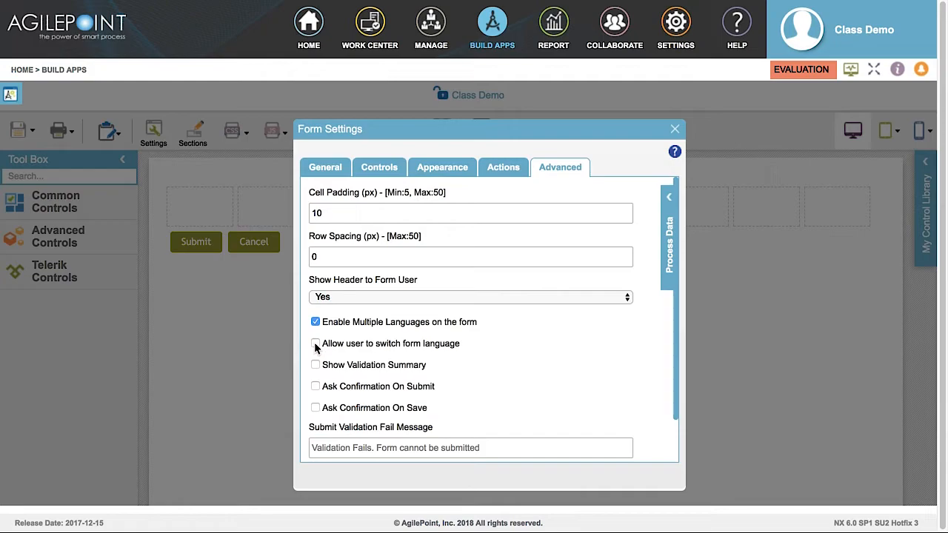
Allow users to switch form language, leave Default Language on Please Select, and toggle Show Validation Summary.
{"action": "left_click", "coordinate": [315, 344]}
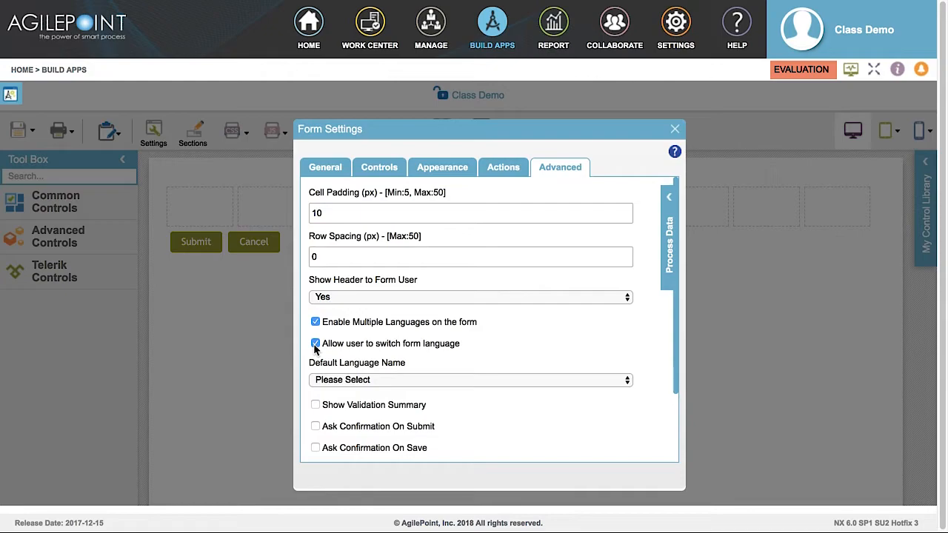
{"action": "left_click", "coordinate": [375, 380]}
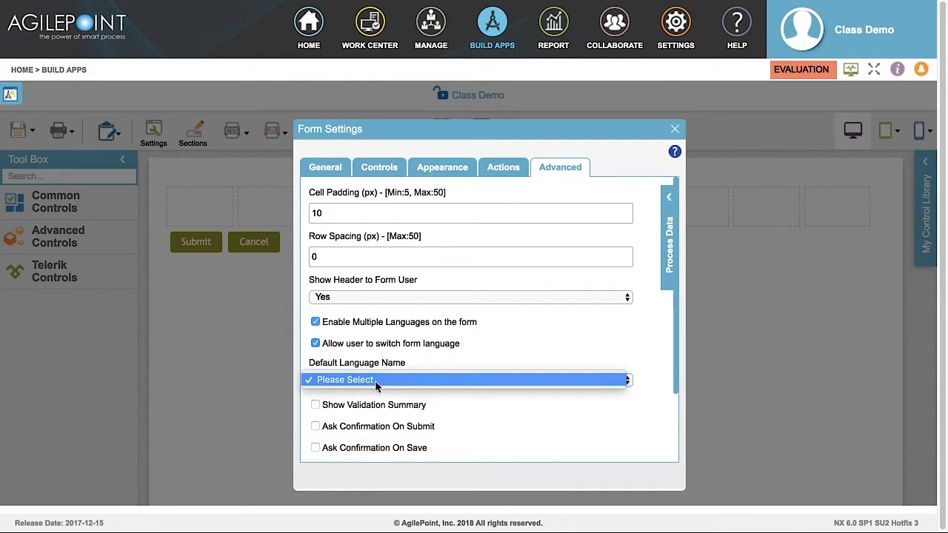
{"action": "left_click", "coordinate": [375, 381]}
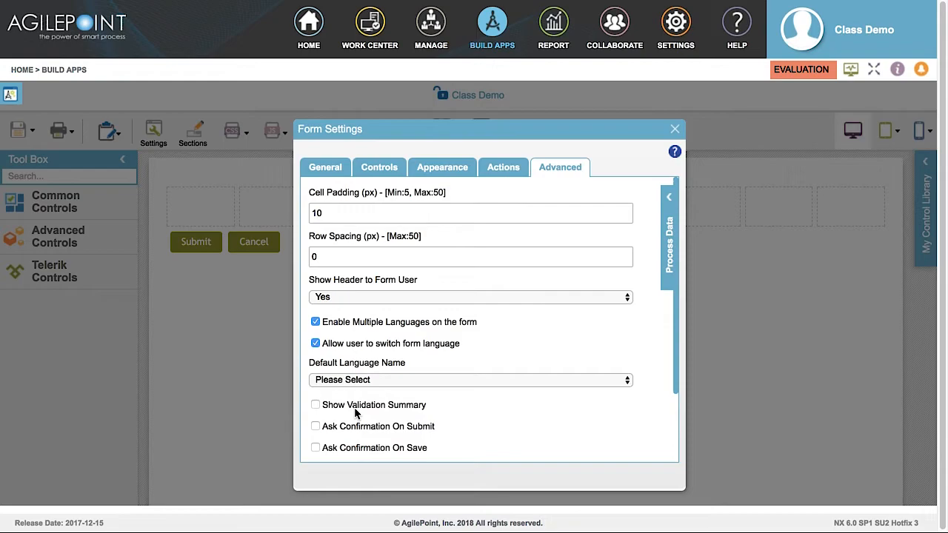
{"action": "left_click", "coordinate": [316, 405]}
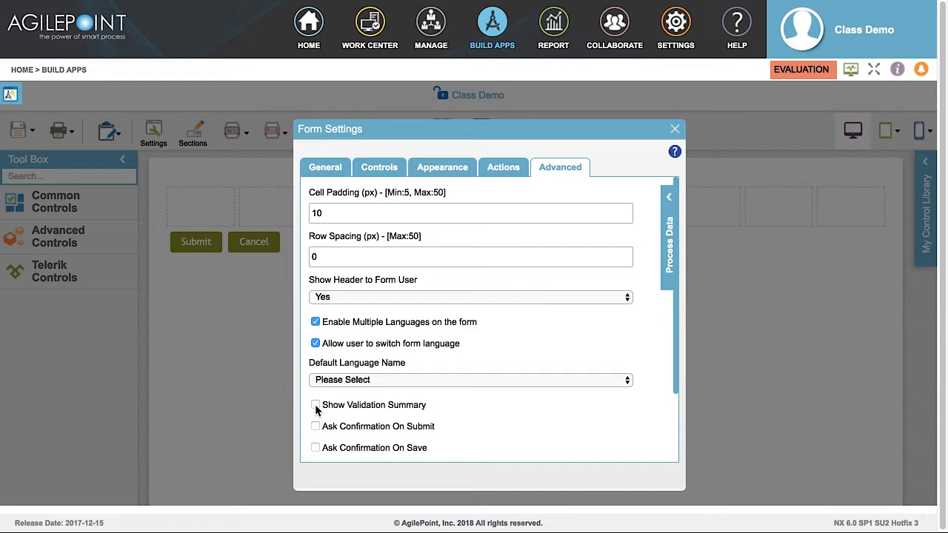
{"action": "scroll", "coordinate": [480, 418], "scroll_direction": "down", "scroll_amount": 3}
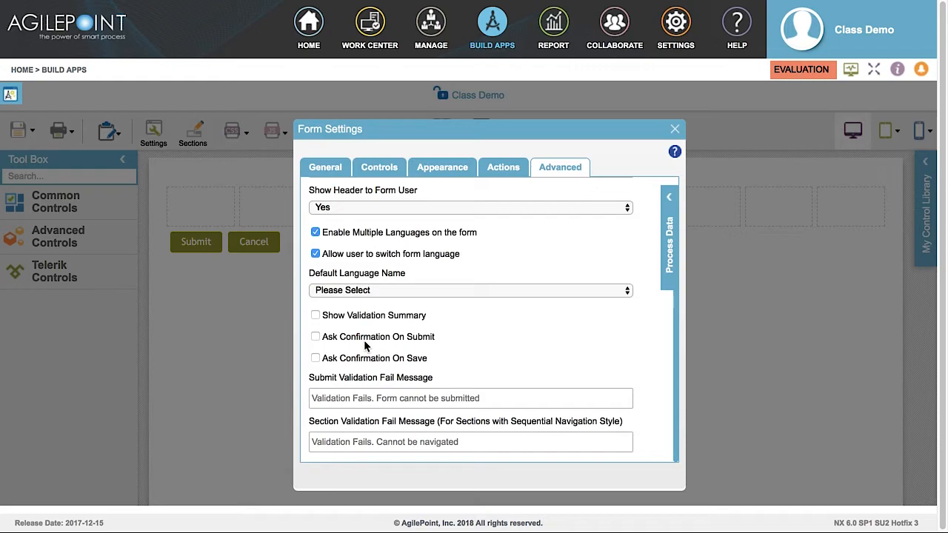
{"action": "left_click", "coordinate": [316, 337]}
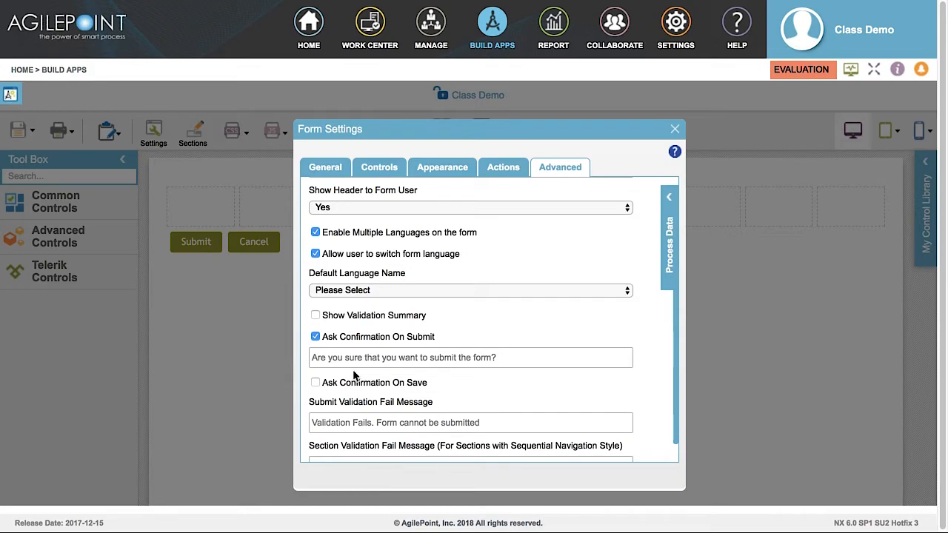
{"action": "left_click", "coordinate": [316, 339]}
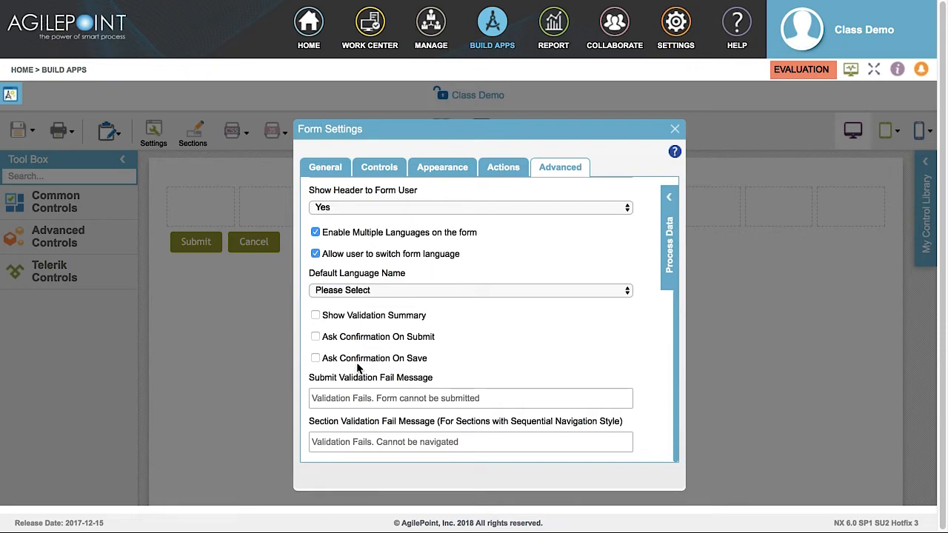
{"action": "left_click", "coordinate": [315, 359]}
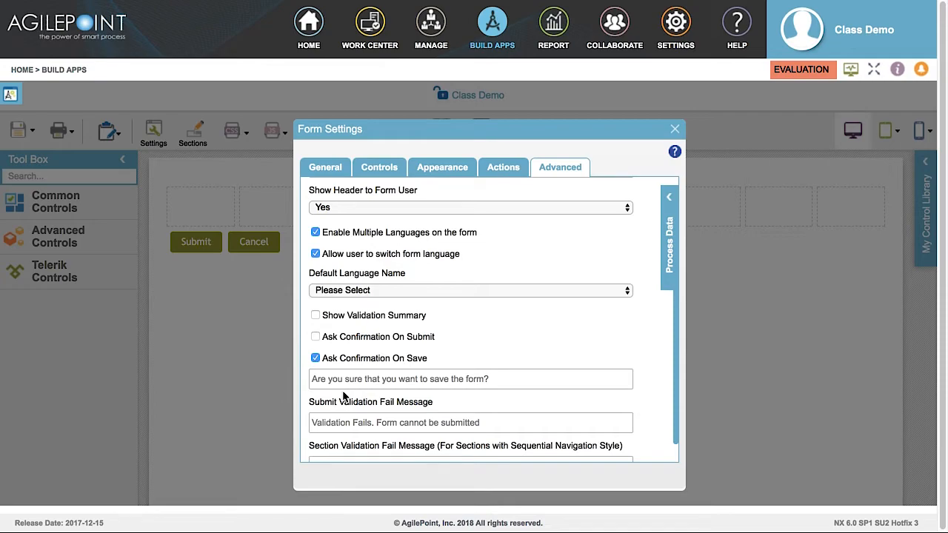
{"action": "left_click", "coordinate": [316, 359]}
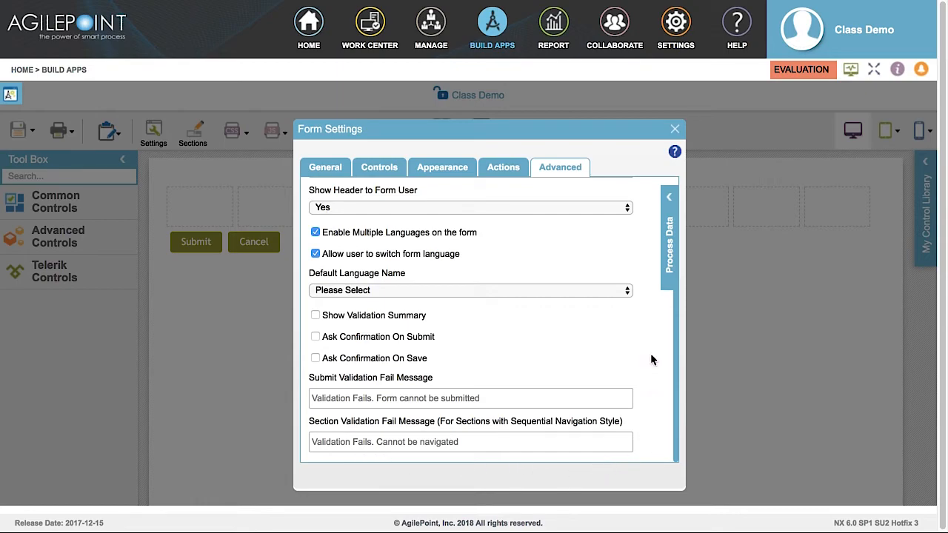
Close Form Settings, reopen it from Settings, then dismiss it to return to the canvas.
{"action": "left_click", "coordinate": [675, 129]}
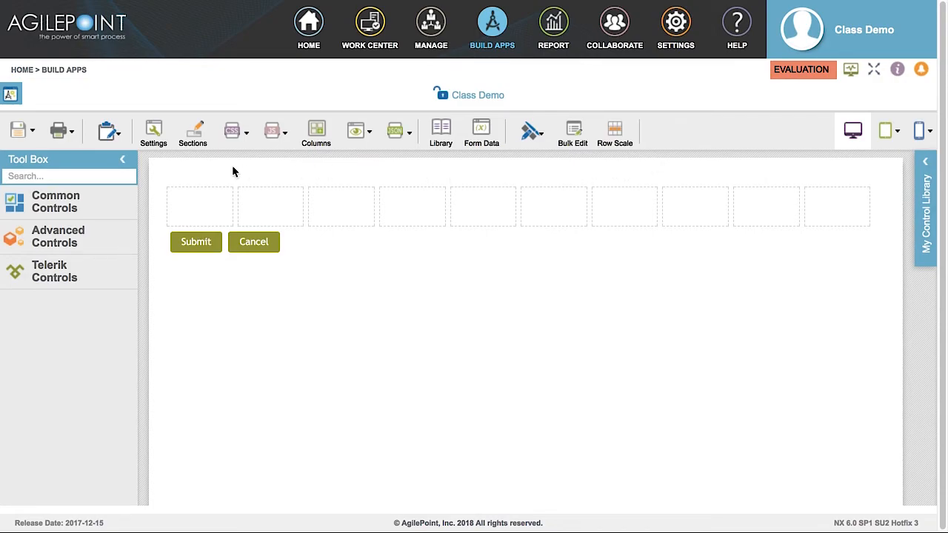
{"action": "left_click", "coordinate": [153, 137]}
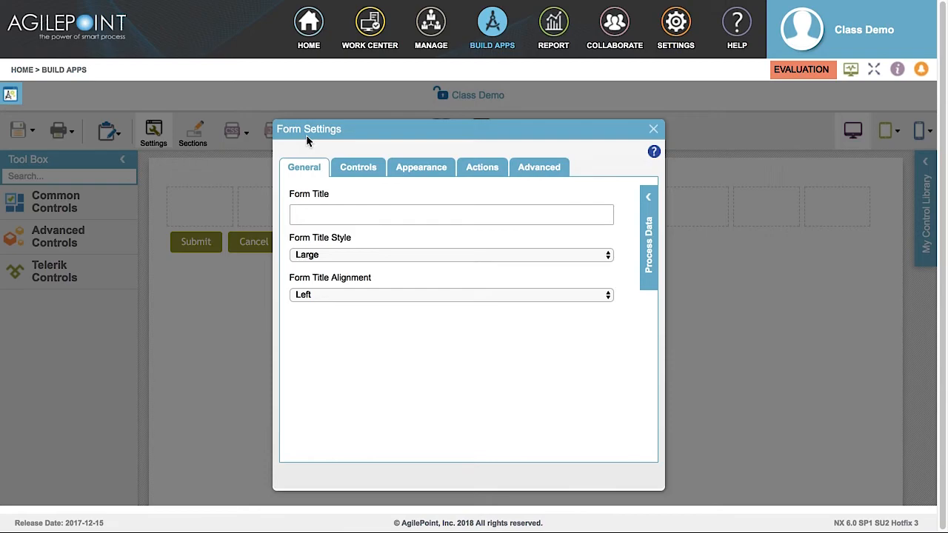
{"action": "key", "text": "Escape"}
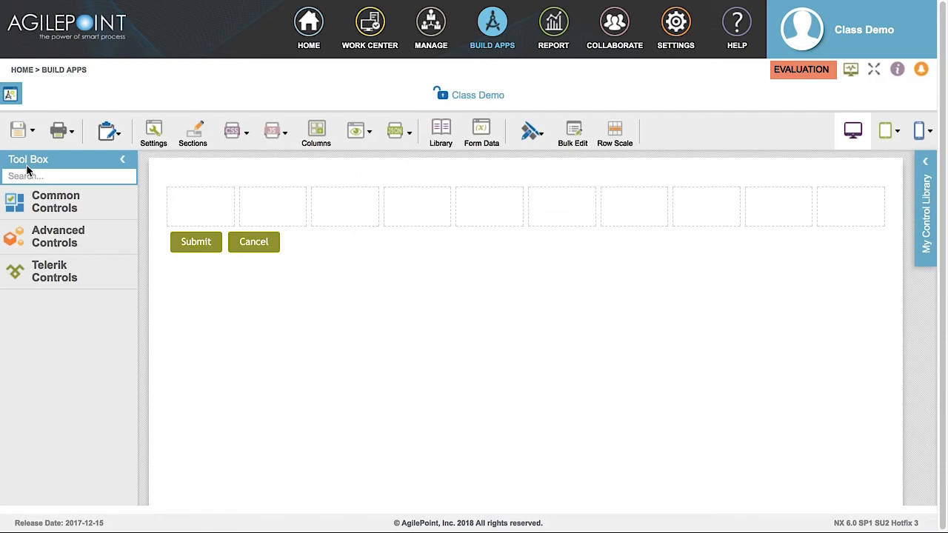
{"action": "left_click", "coordinate": [50, 217]}
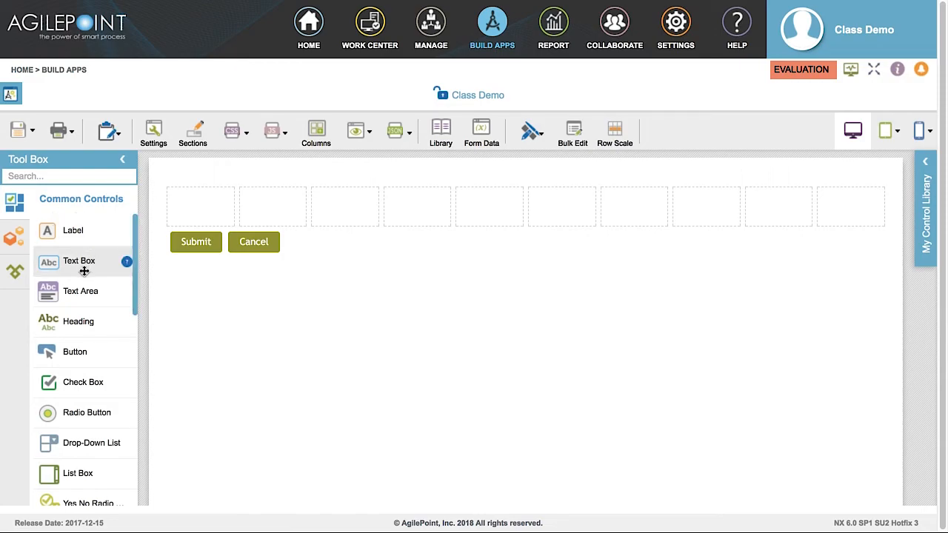
{"action": "left_click", "coordinate": [49, 217]}
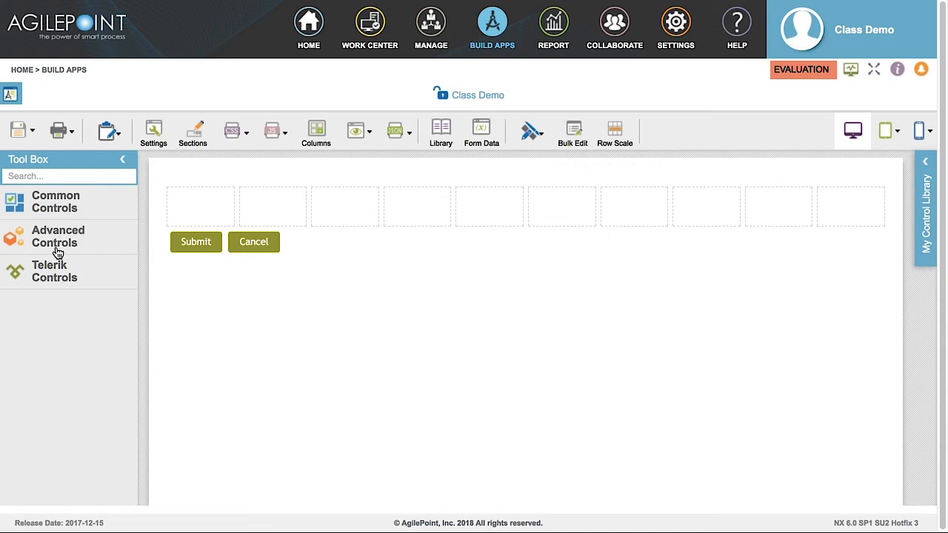
{"action": "left_click", "coordinate": [58, 251]}
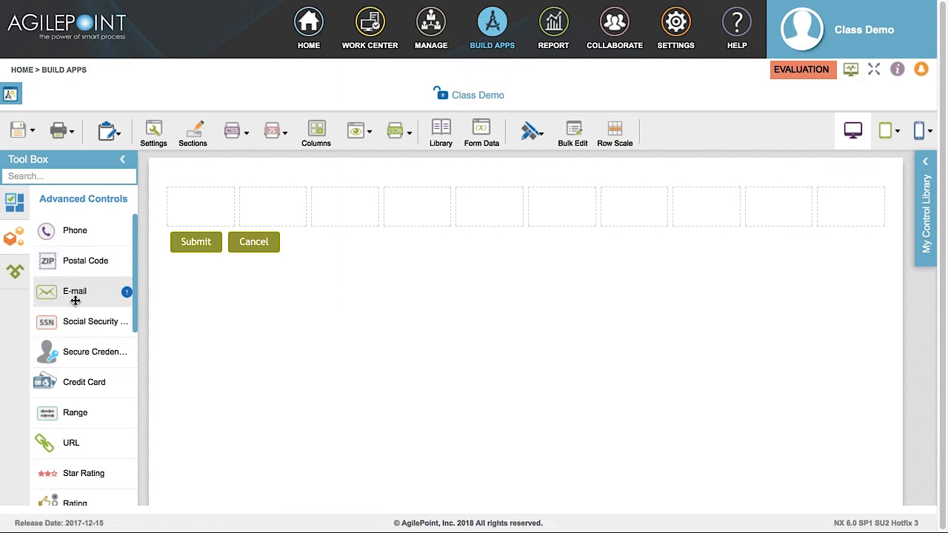
{"action": "left_click", "coordinate": [59, 248]}
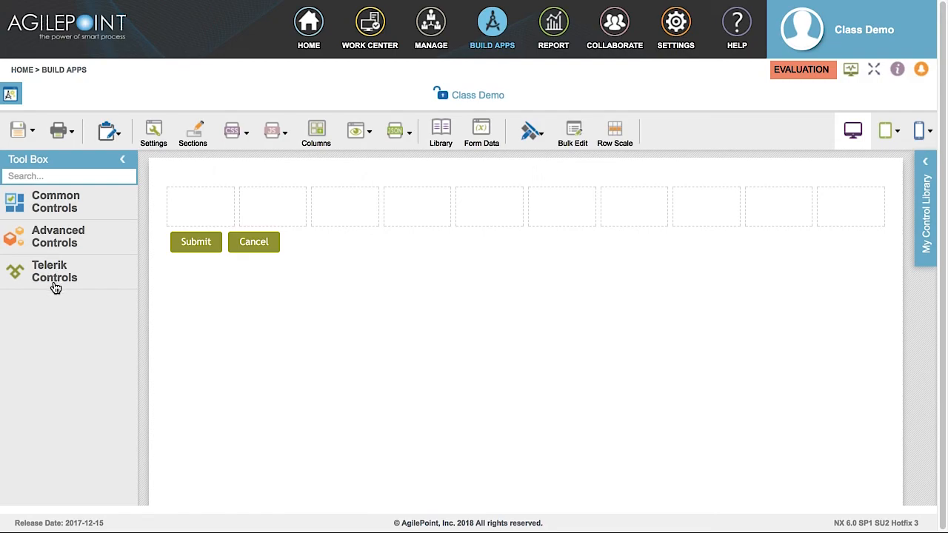
{"action": "left_click", "coordinate": [56, 288]}
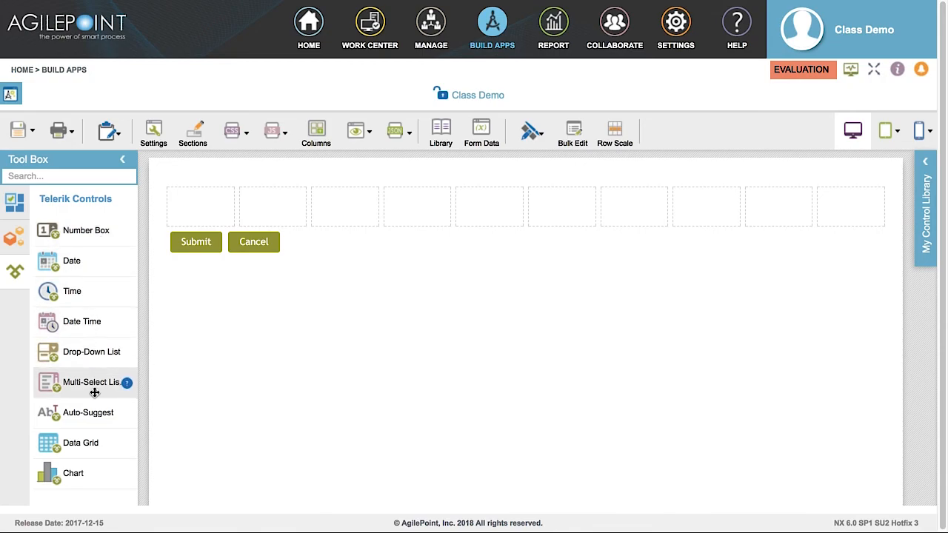
{"action": "left_click", "coordinate": [53, 288]}
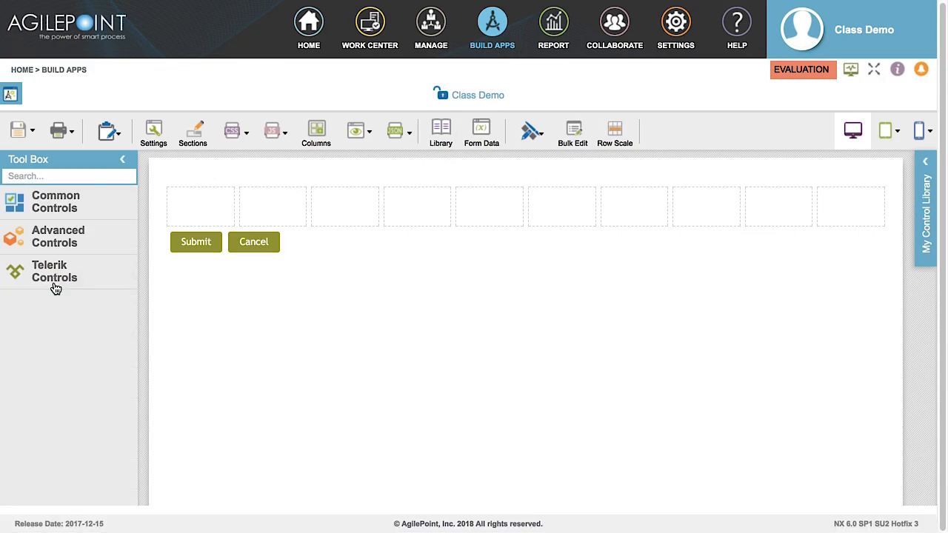